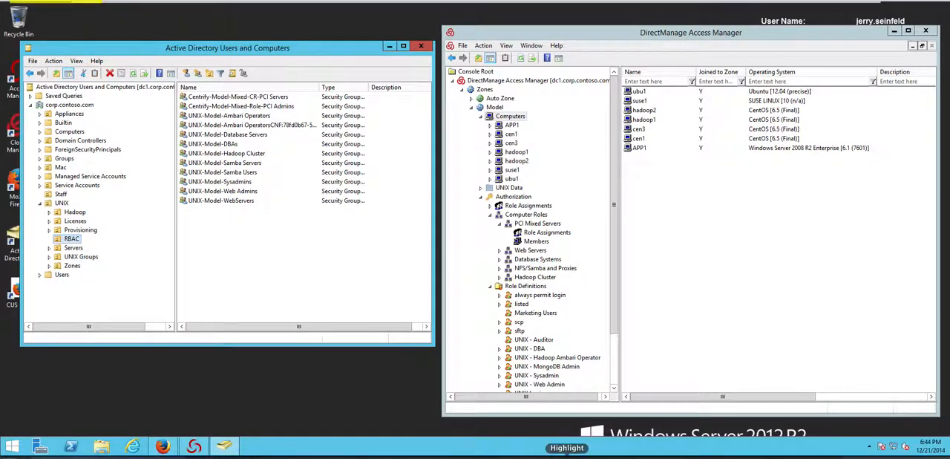
left_click_drag(321, 73, 297, 92)
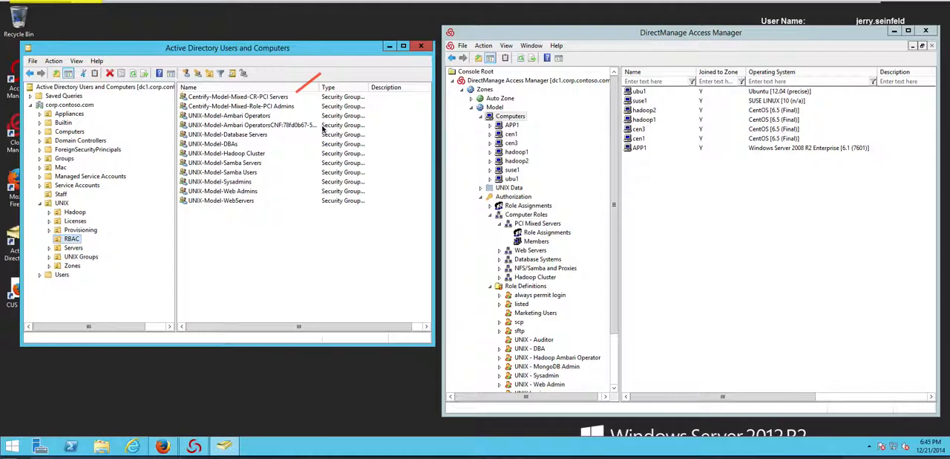
key("Escape")
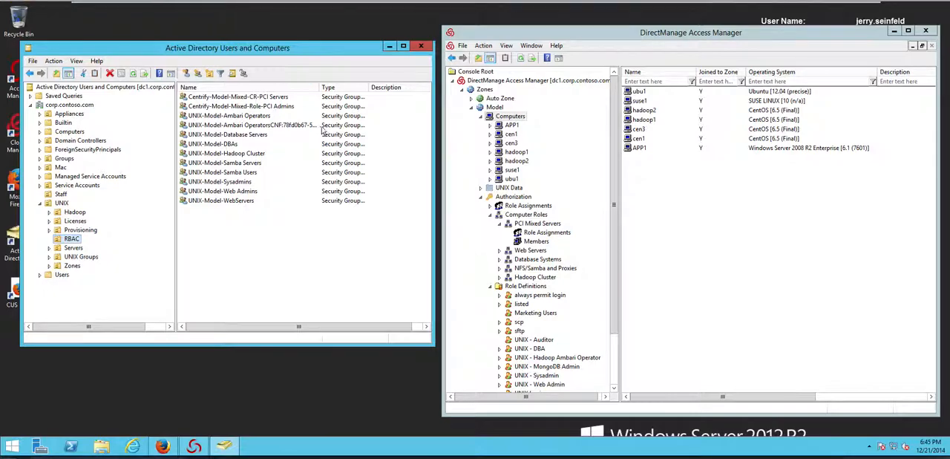
Step: Check the members of the Centrify-Model-Mixed-Role-PCI Admins group and close its properties unchanged
double_click(281, 108)
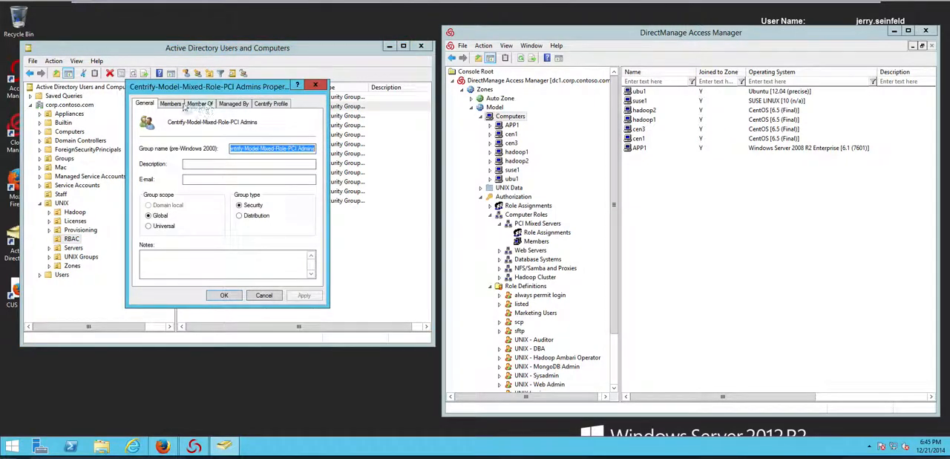
left_click(178, 104)
left_click(200, 137)
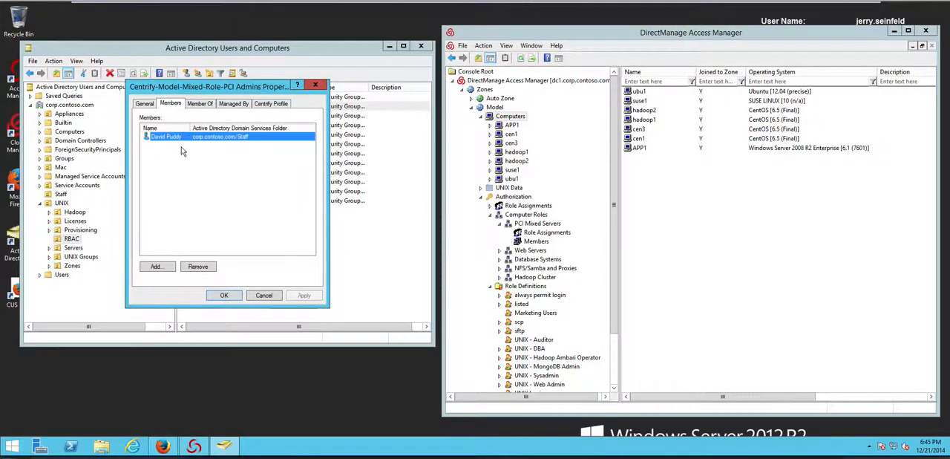
left_click(265, 296)
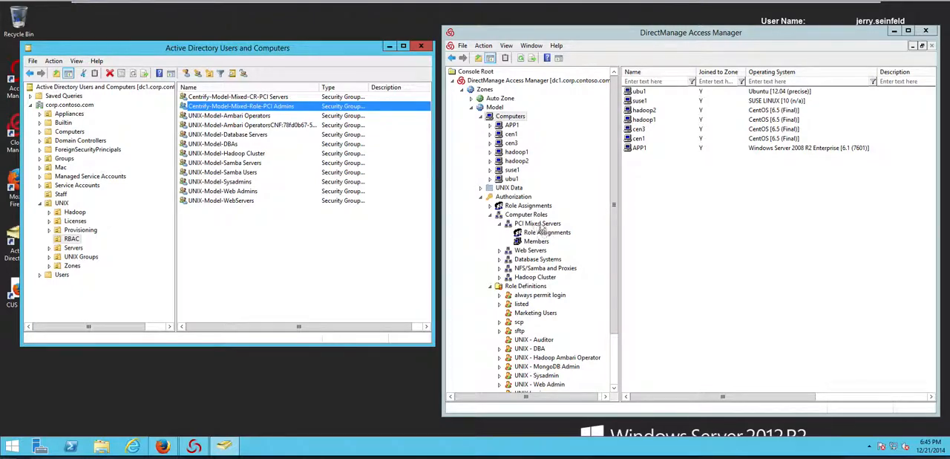
Step: In DirectManage Access Manager, check the computers group of the PCI Mixed Servers computer role and close its properties
right_click(550, 223)
left_click(570, 268)
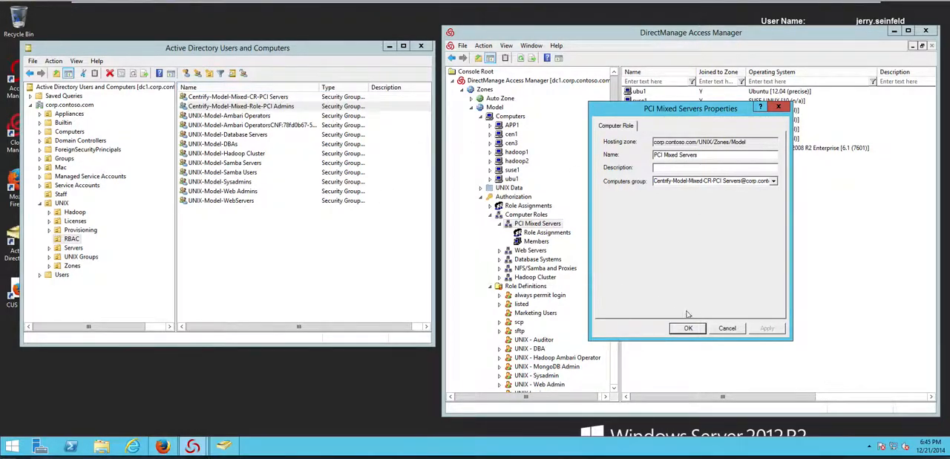
left_click(713, 327)
Step: Show the PAM access rights in the Model zone's UNIX Right Definitions
left_click_drag(617, 226, 617, 276)
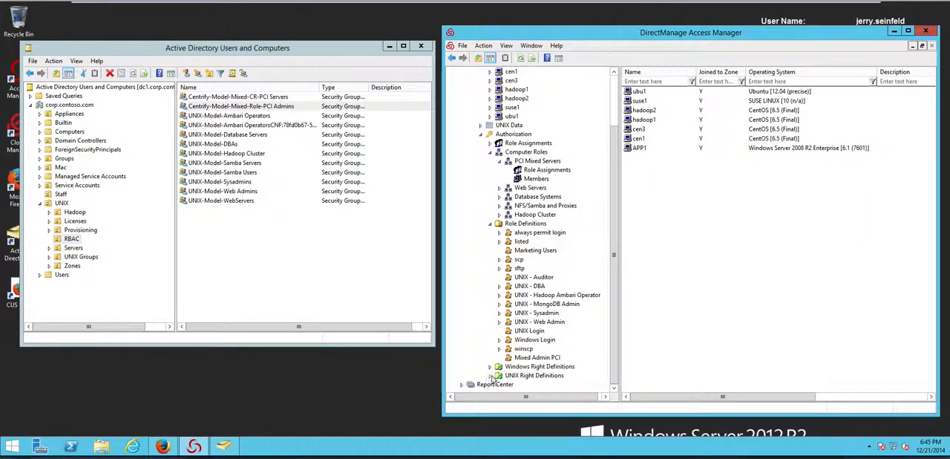
left_click(489, 375)
left_click(544, 367)
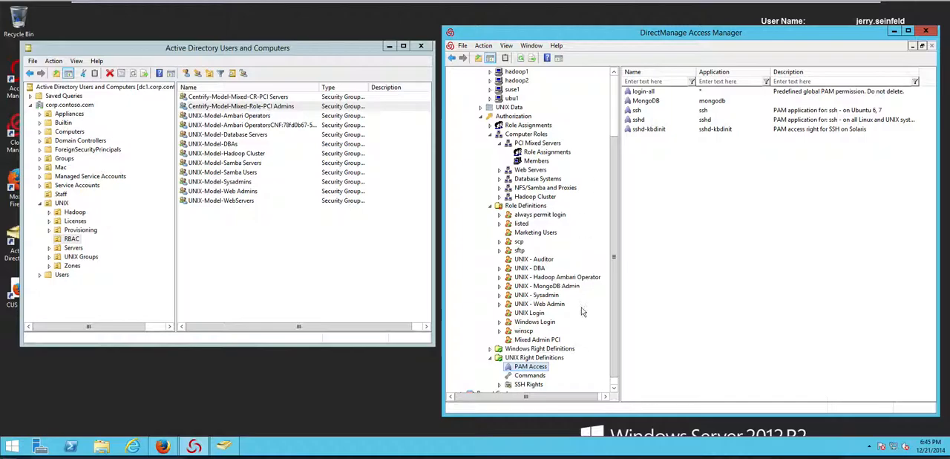
Step: Inspect the general settings and attributes of the Privileged as root command in the UNIX commands list, leaving them unchanged
left_click(530, 375)
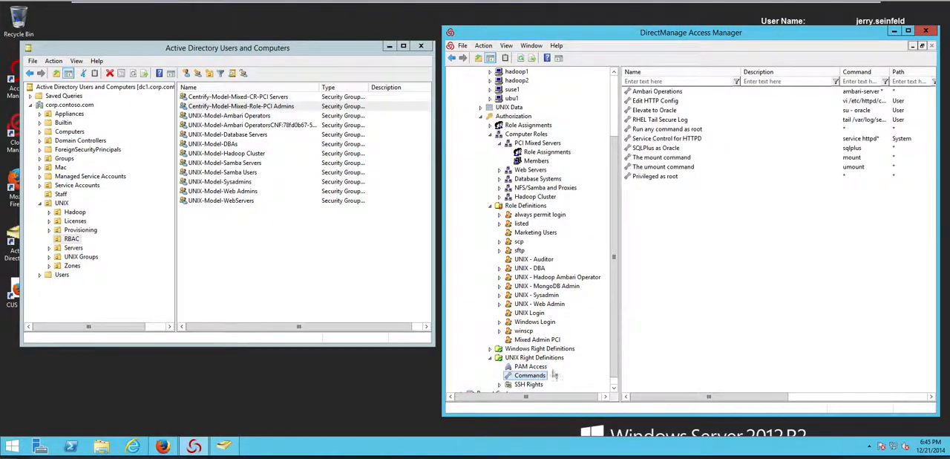
double_click(668, 177)
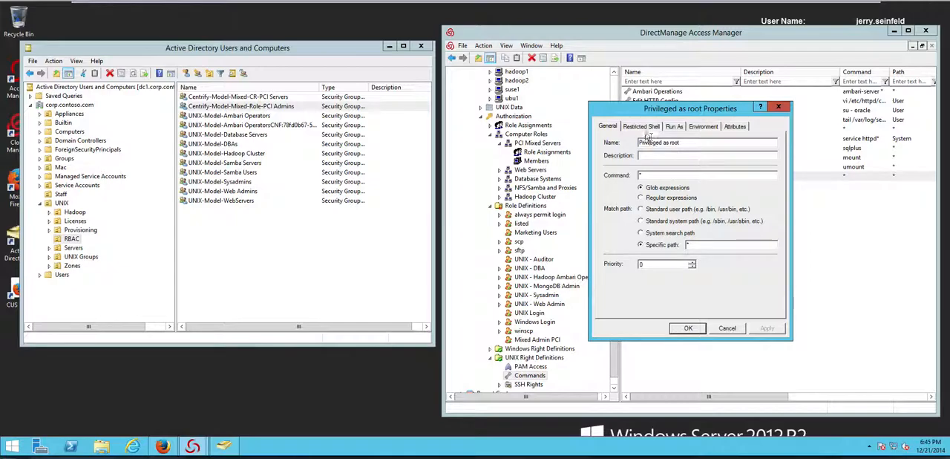
left_click(734, 127)
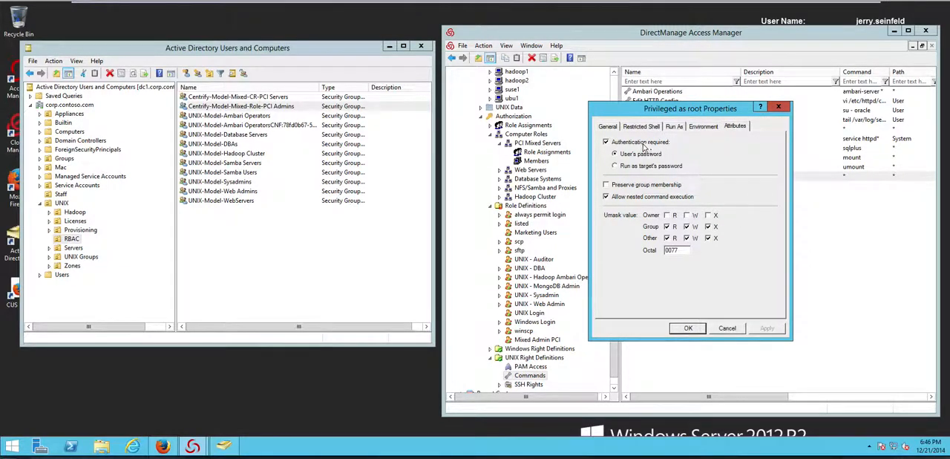
left_click(727, 327)
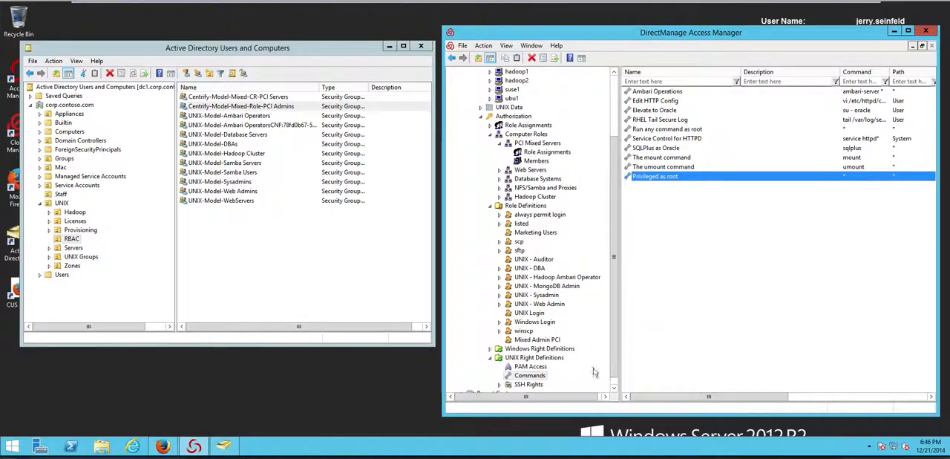
Step: Review the Run As settings and available built-in groups of the Admin Desktop right under Windows Right Definitions, without changing anything
left_click(490, 348)
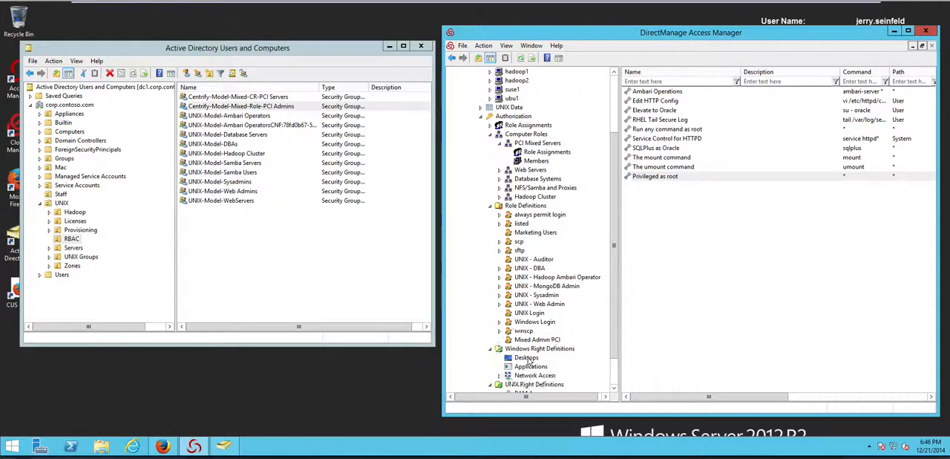
left_click(527, 357)
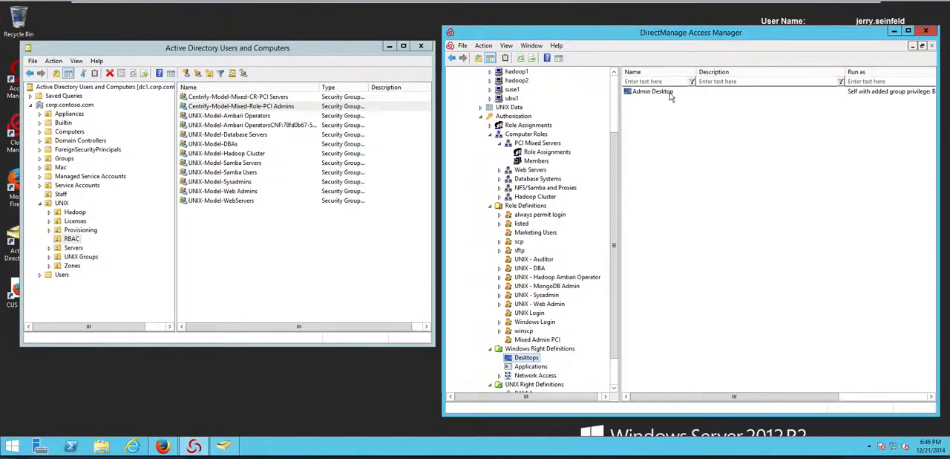
right_click(638, 93)
left_click(705, 135)
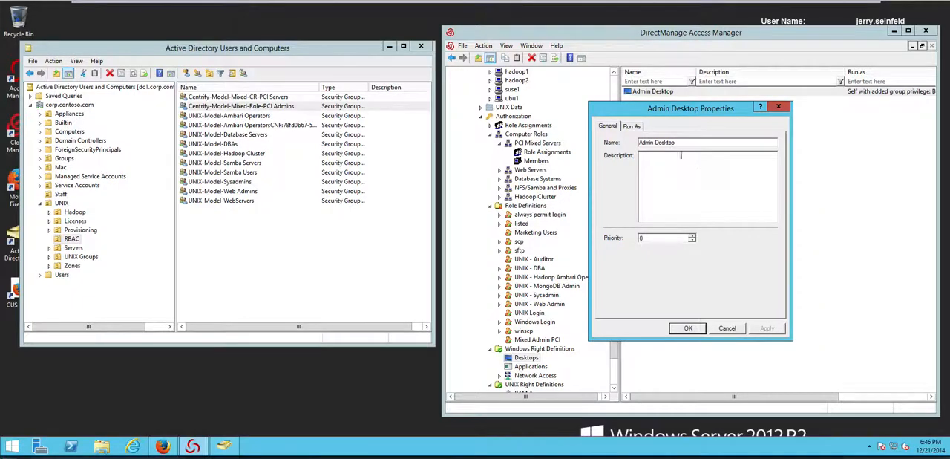
left_click(632, 127)
left_click(699, 266)
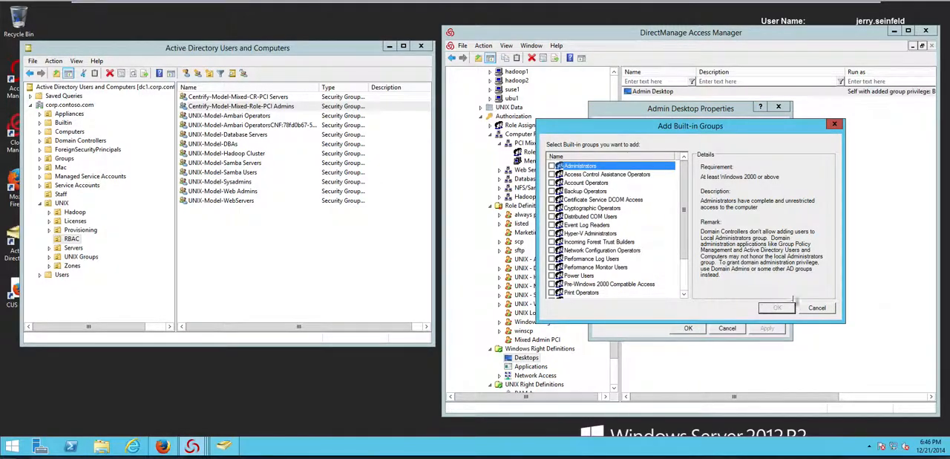
left_click(816, 307)
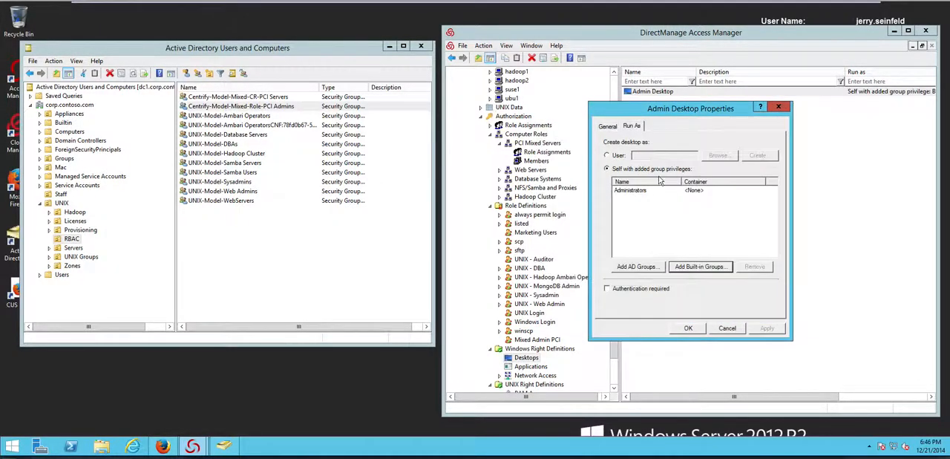
left_click(727, 328)
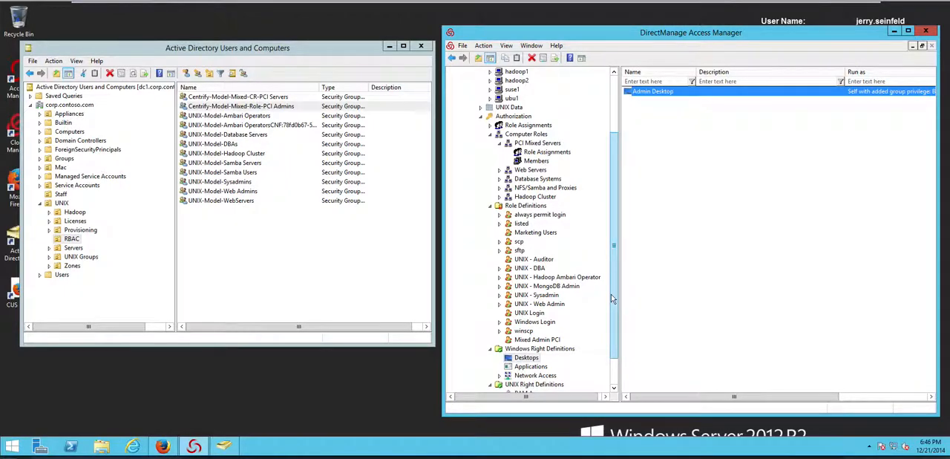
Step: Review the rights included in the Mixed Admin PCI role and the days and times when the role is available
scroll(582, 306, "down", 1)
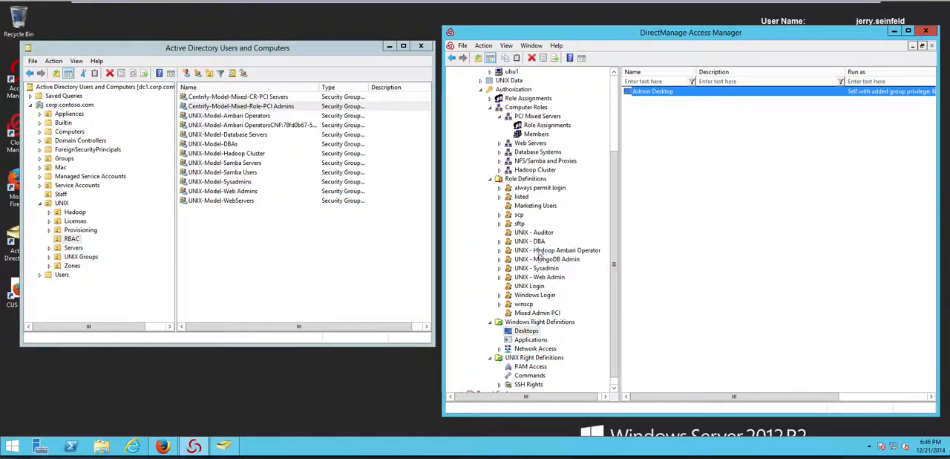
left_click(532, 315)
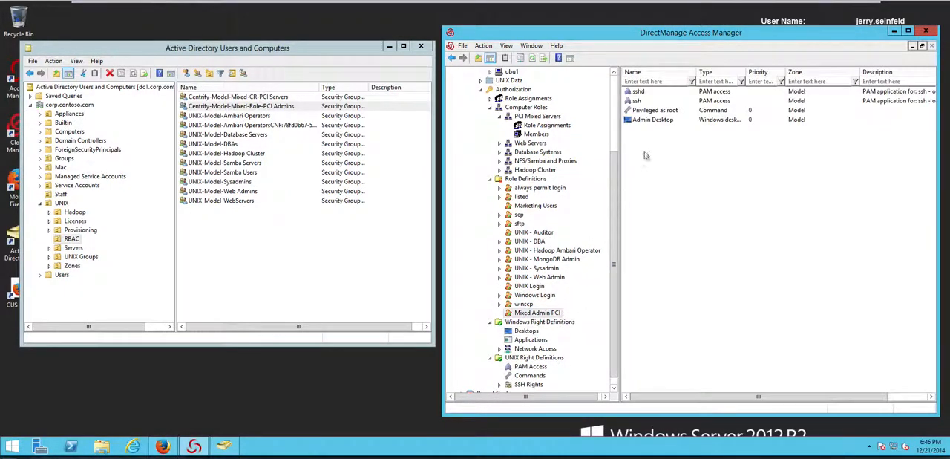
right_click(534, 315)
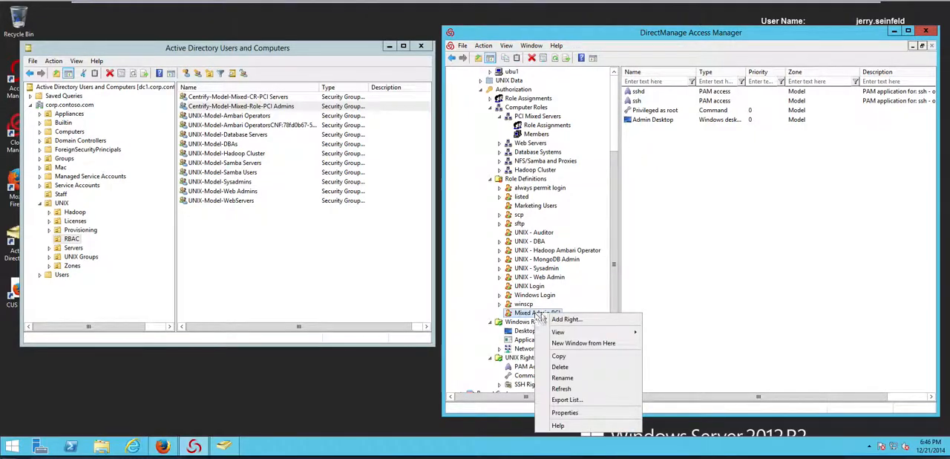
left_click(557, 407)
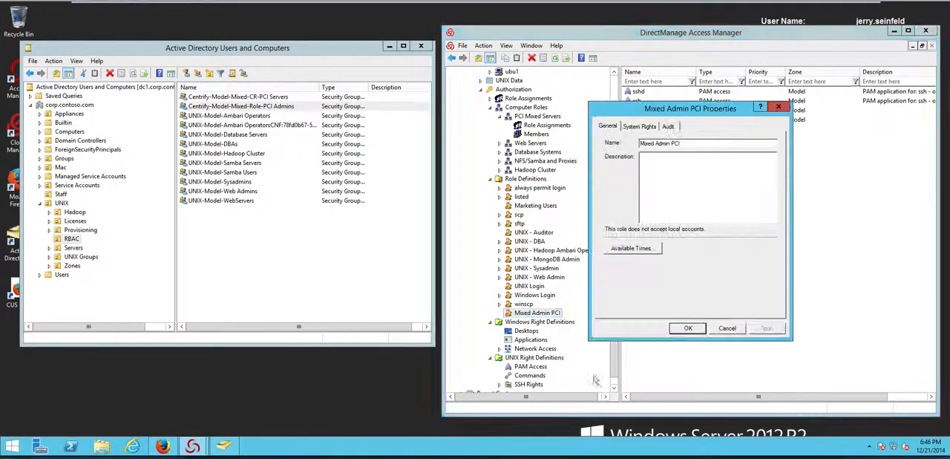
left_click(636, 250)
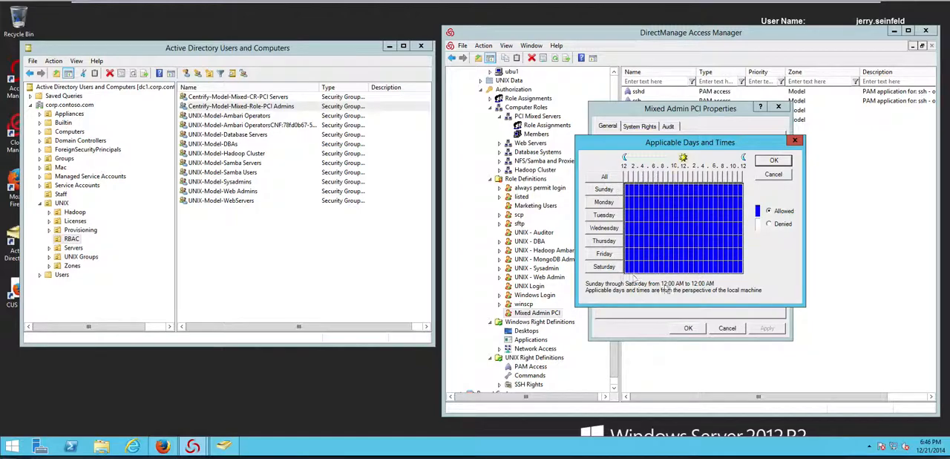
left_click(767, 172)
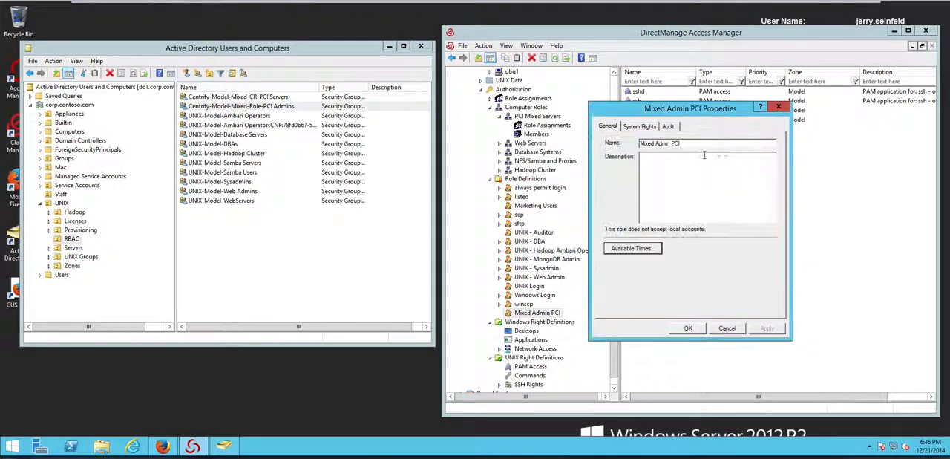
Step: Review the Mixed Admin PCI role's system rights and audit level, and close its properties without changes
left_click(638, 126)
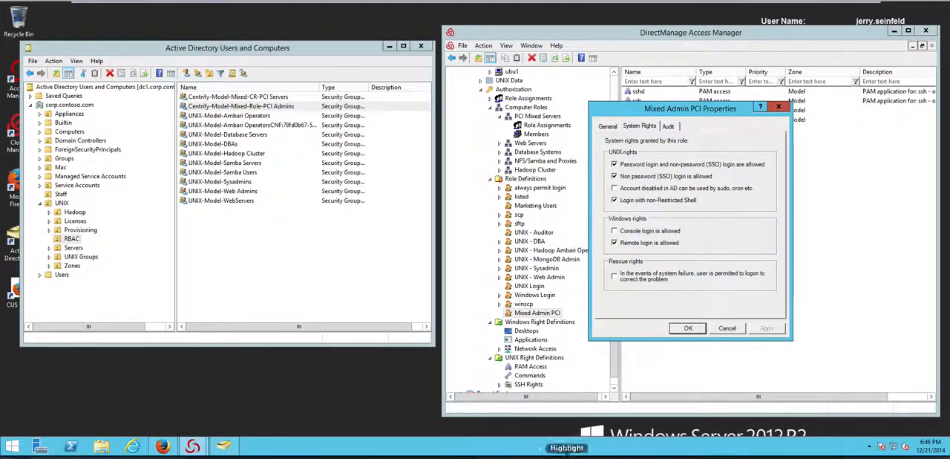
left_click(716, 136)
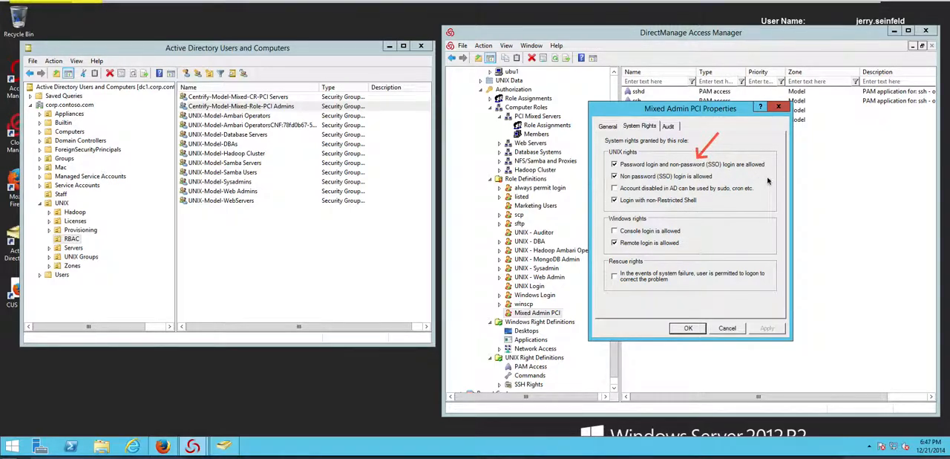
left_click_drag(745, 177, 720, 177)
left_click_drag(722, 226, 687, 212)
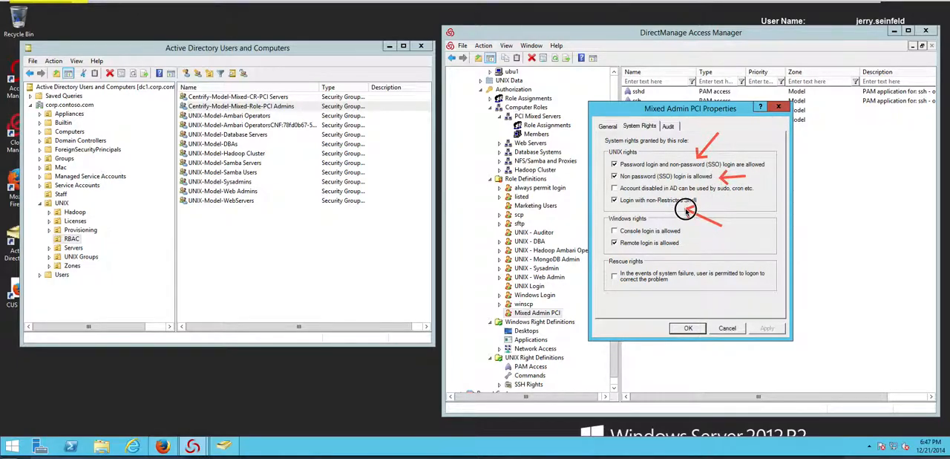
left_click_drag(729, 250, 692, 245)
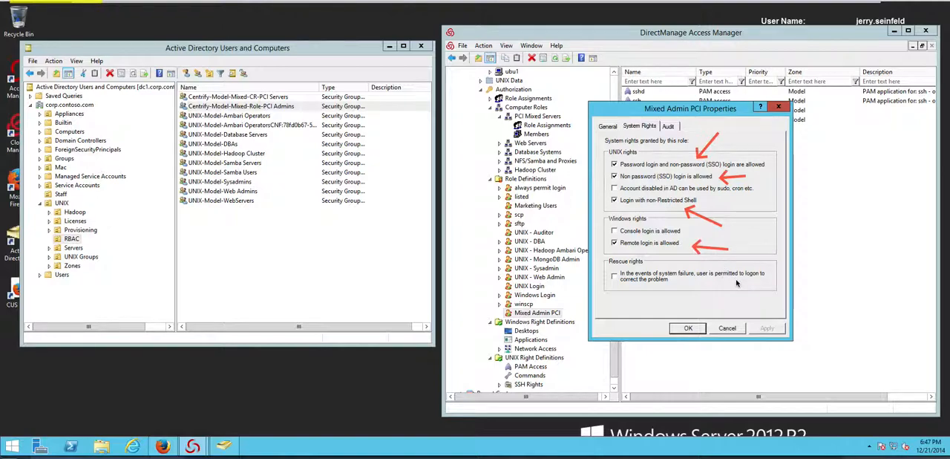
key("Escape")
left_click(667, 128)
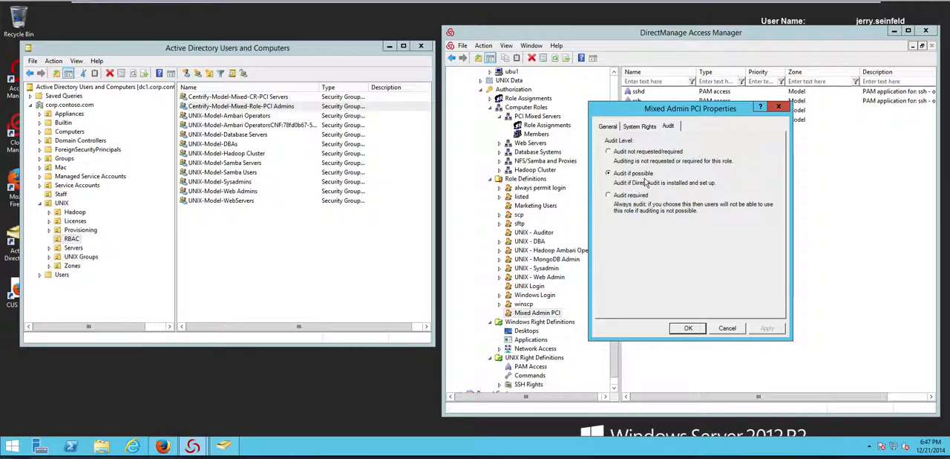
left_click(727, 329)
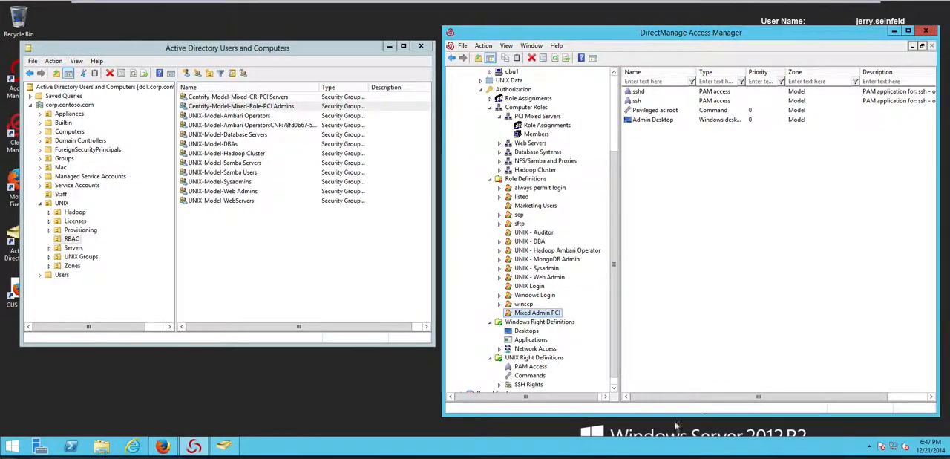
Step: Locate the Role Assignments node of the APP1 computer in the Model zone and collapse the computer again
left_click_drag(619, 58, 892, 134)
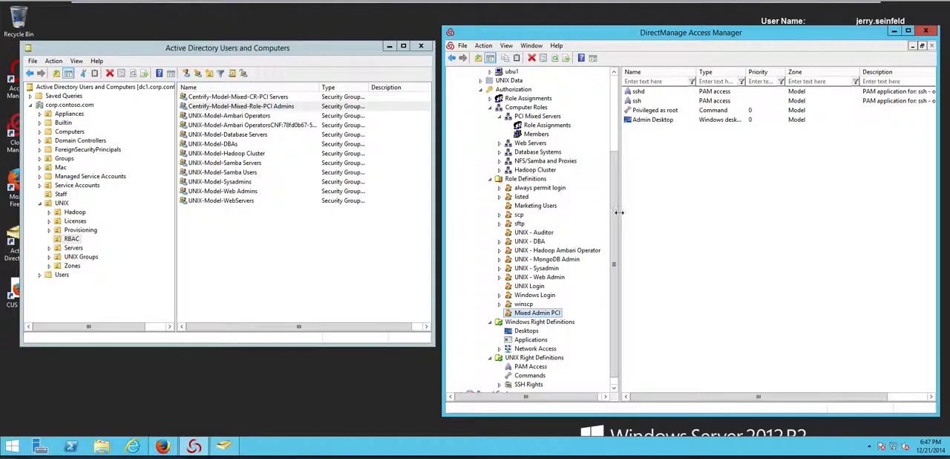
left_click_drag(616, 200, 615, 120)
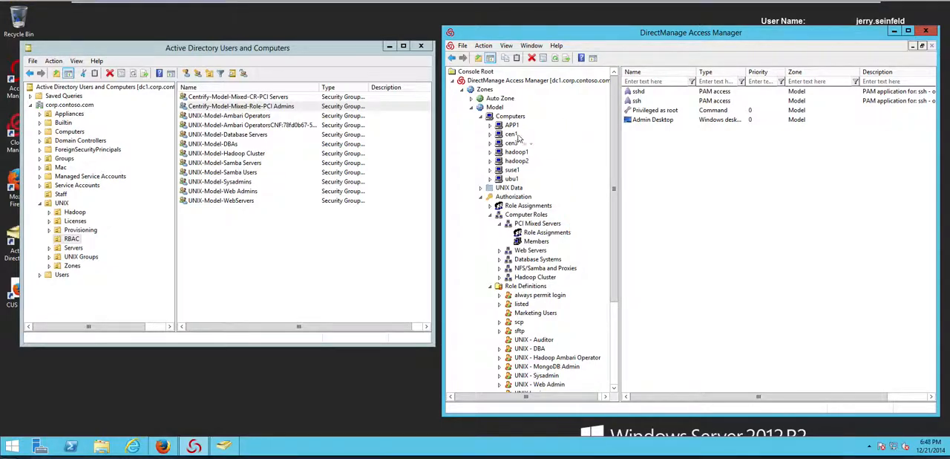
left_click(491, 125)
left_click(537, 136)
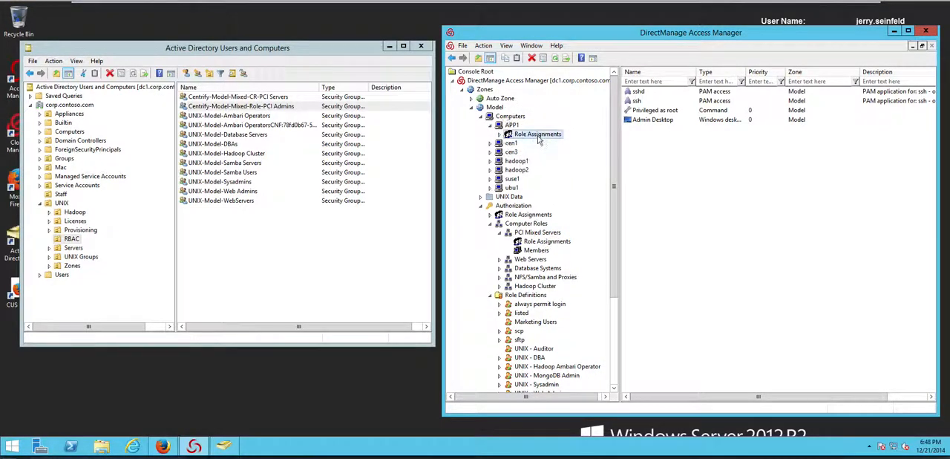
left_click(490, 126)
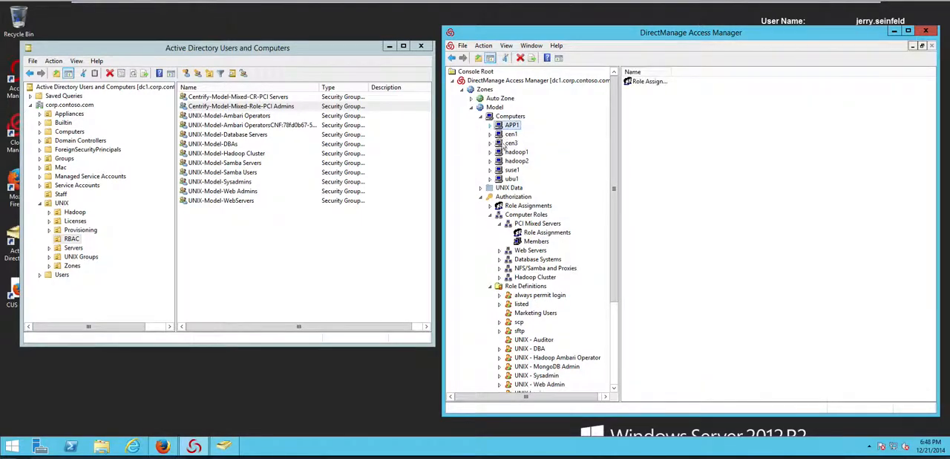
Step: Open the role assignment properties of the Centrify-Model-Mixed-Role-PCI Admins group under PCI Mixed Servers
left_click(547, 233)
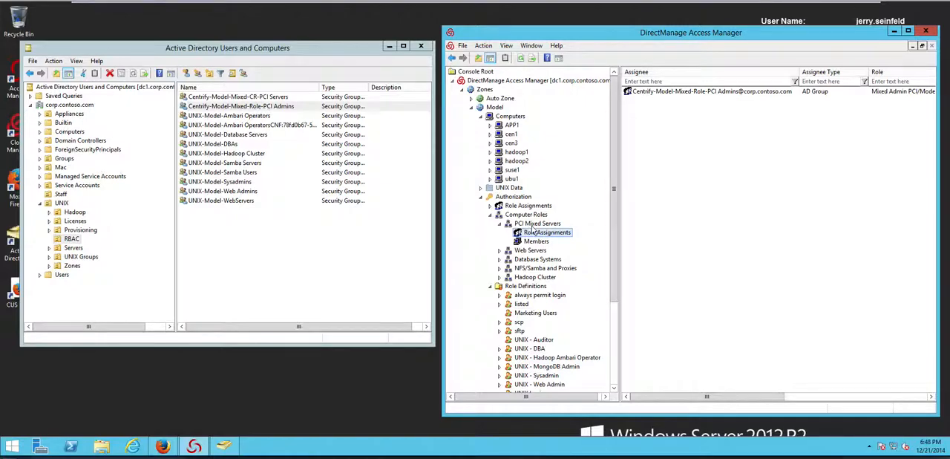
right_click(660, 92)
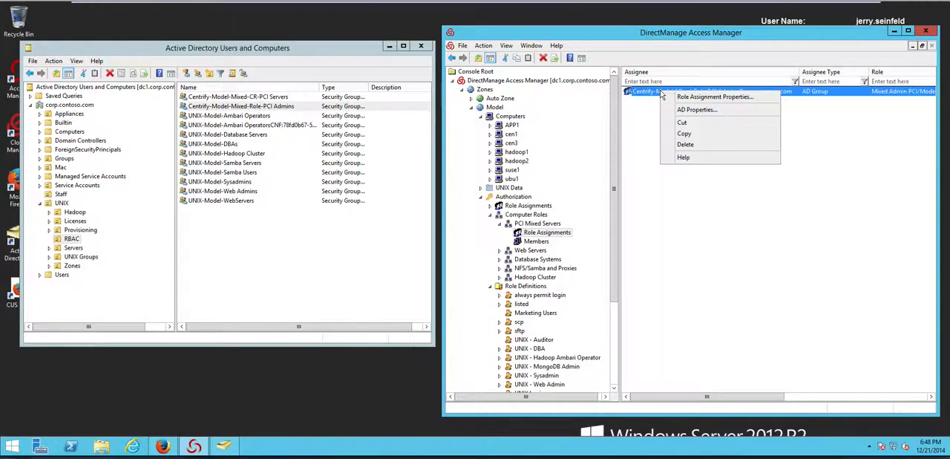
left_click(672, 98)
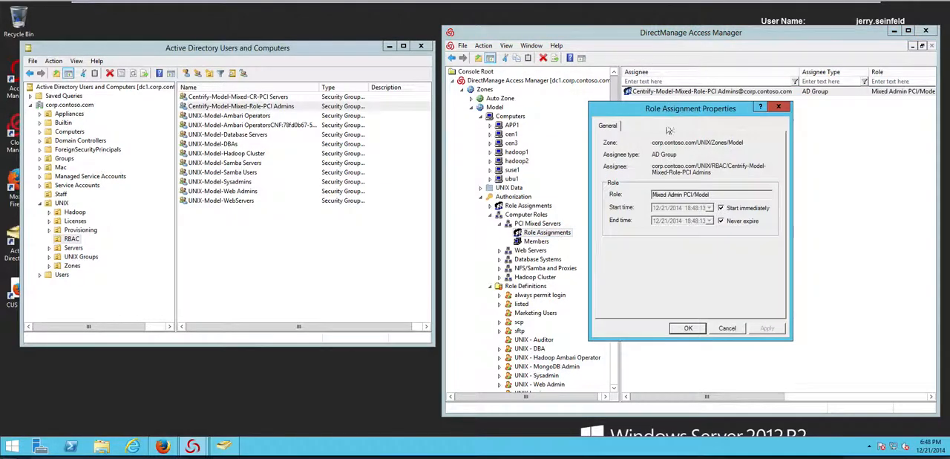
Step: Try disabling Start immediately and Never expire to time-limit the role assignment, and discard the changes
left_click(720, 207)
left_click(720, 221)
left_click(709, 221)
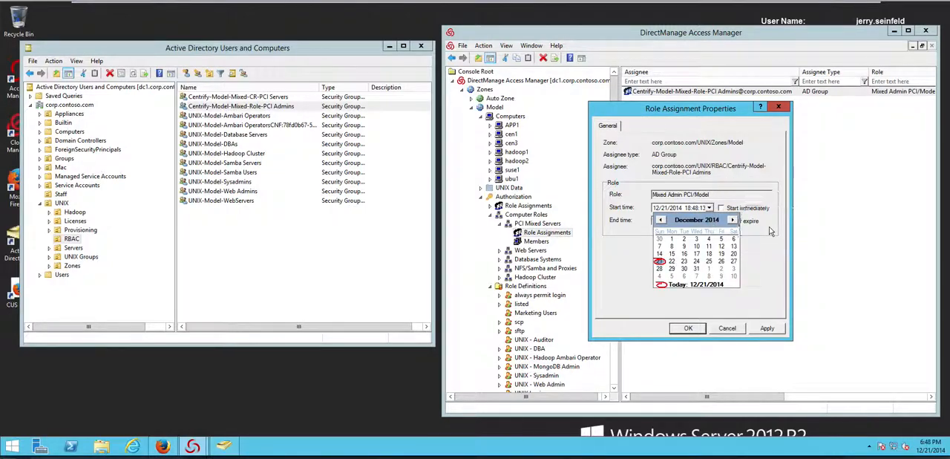
left_click(769, 228)
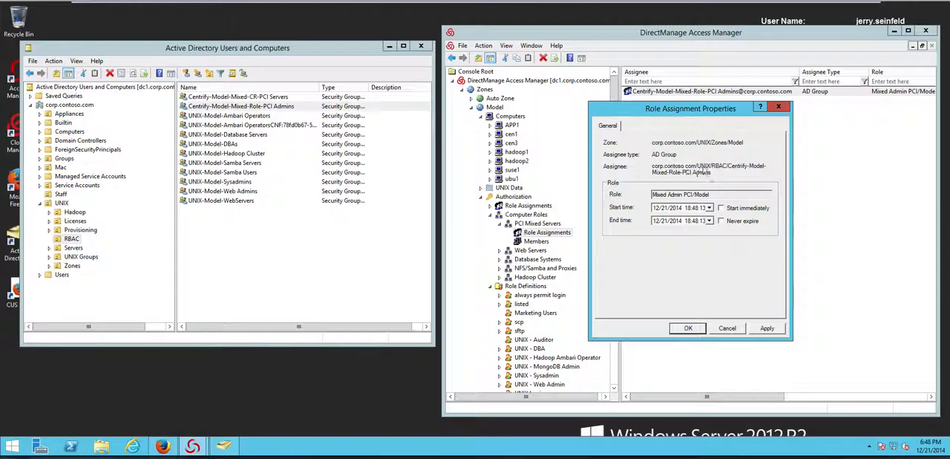
left_click(728, 330)
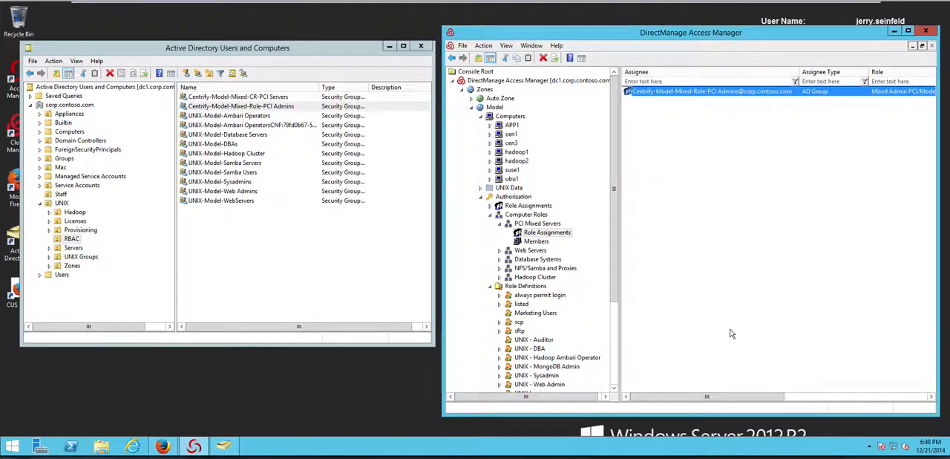